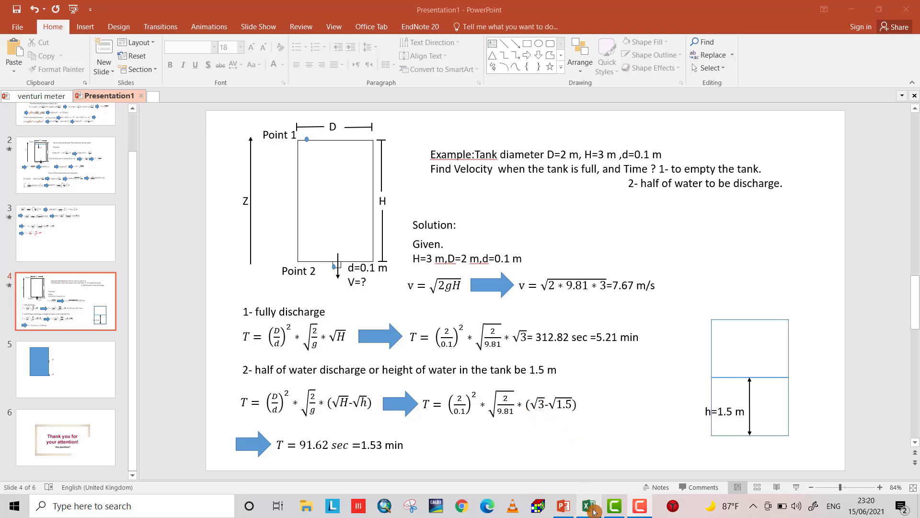
Switch to the Excel workbook and enter 3 as the first head in D2.
mouse_move(594, 511)
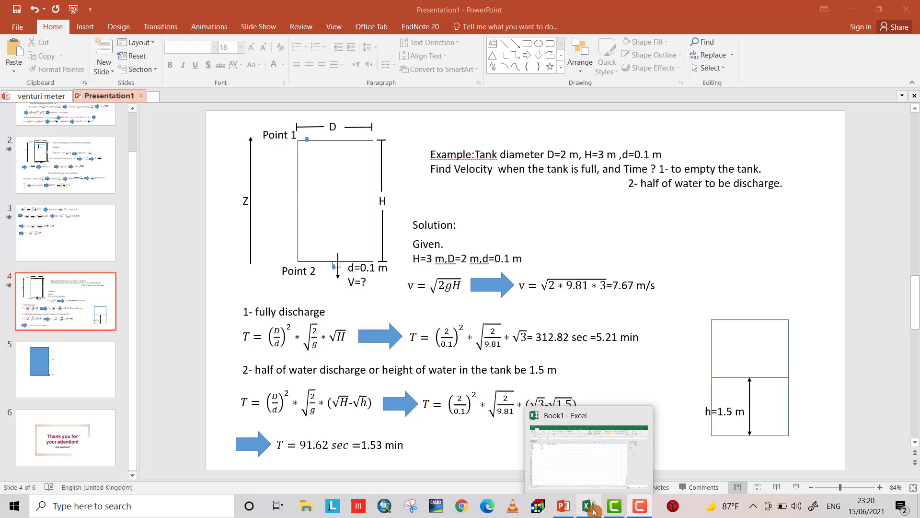
click(594, 511)
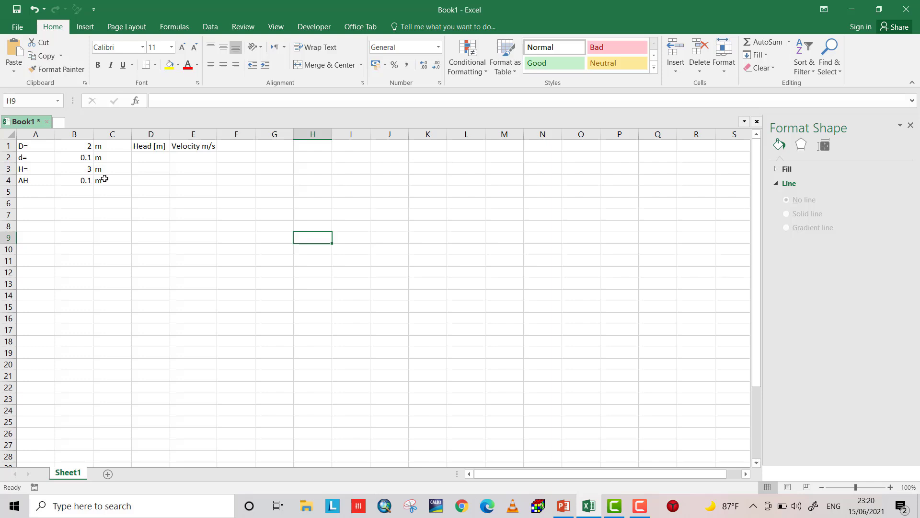
click(153, 159)
text(3)
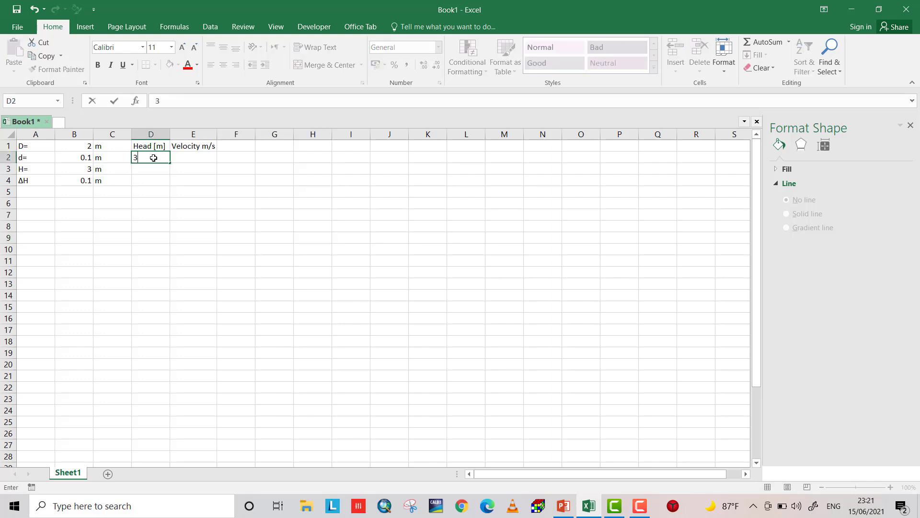
Make D3 the previous head minus ΔH with =D2-B$4, giving 2.9.
click(159, 167)
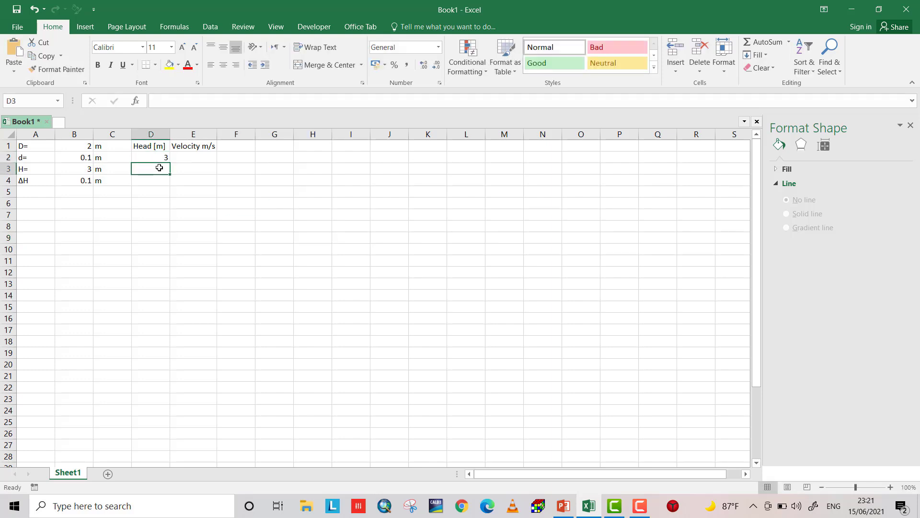
text(=)
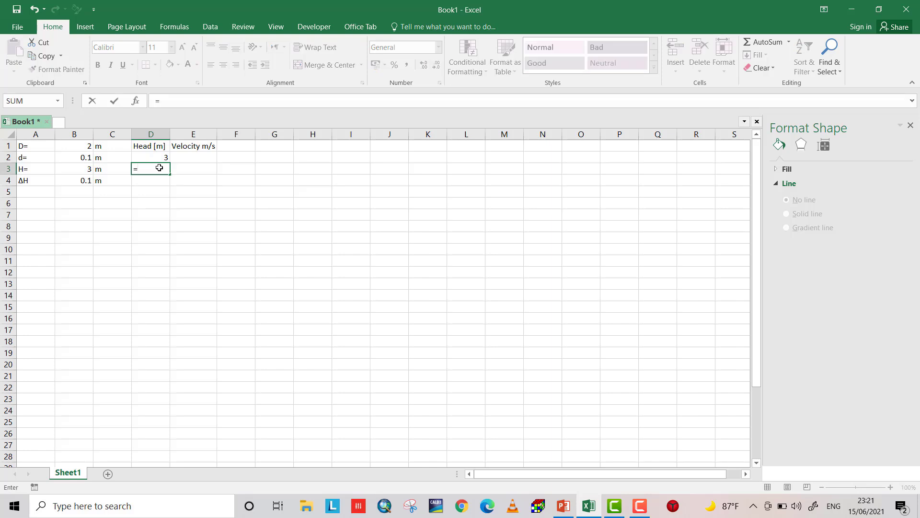
text(2)
key(BackSpace)
text(3)
click(154, 157)
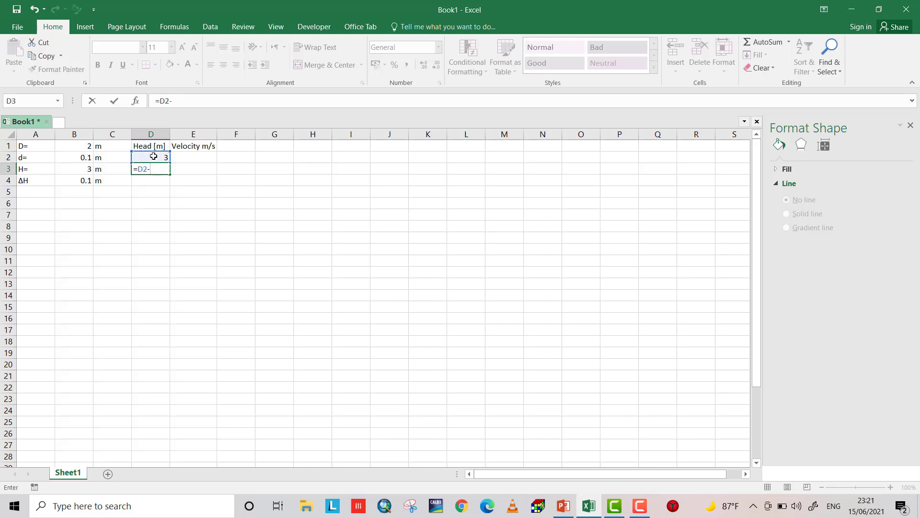
click(82, 181)
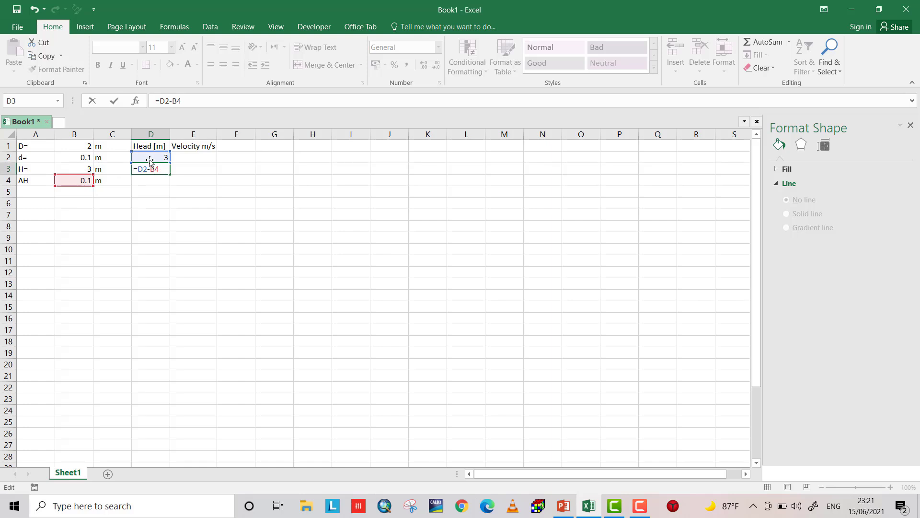
key(Return)
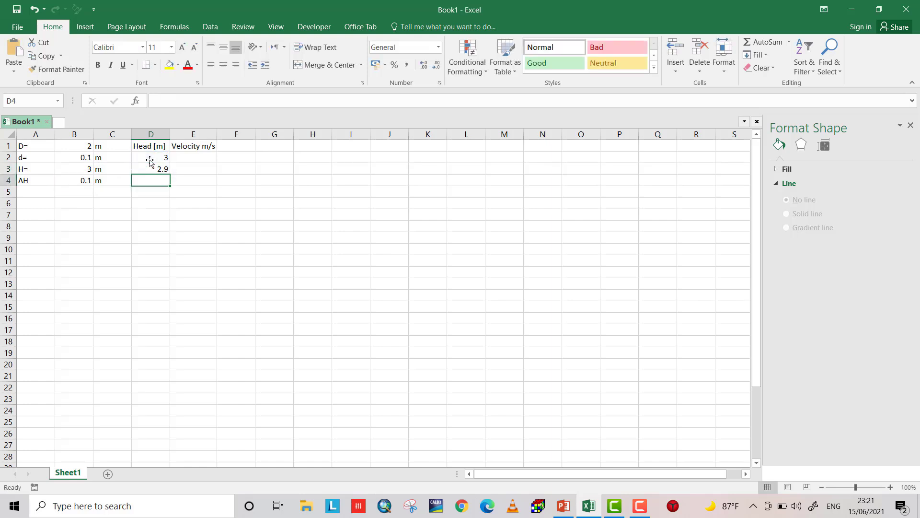
Enter =SQRT(2*9.81*D2) in E2 for the first velocity, 7.67 m/s.
click(183, 157)
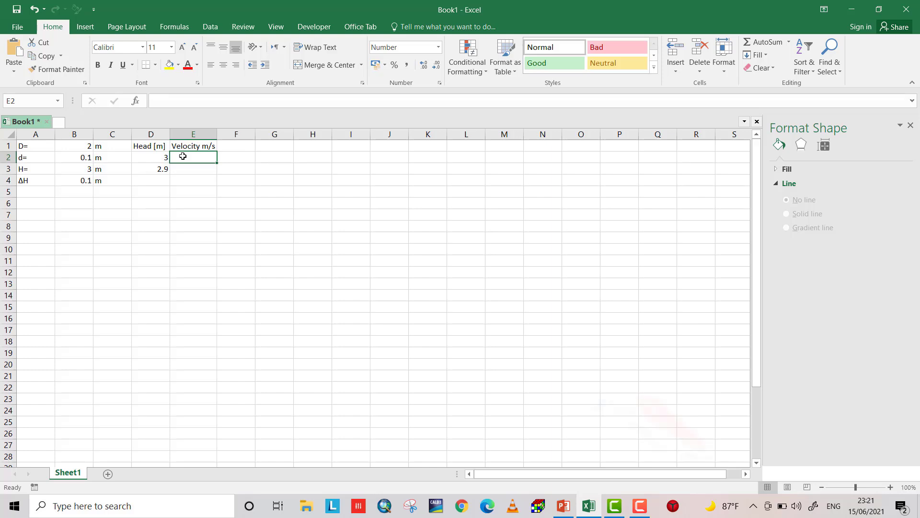
text(=sq)
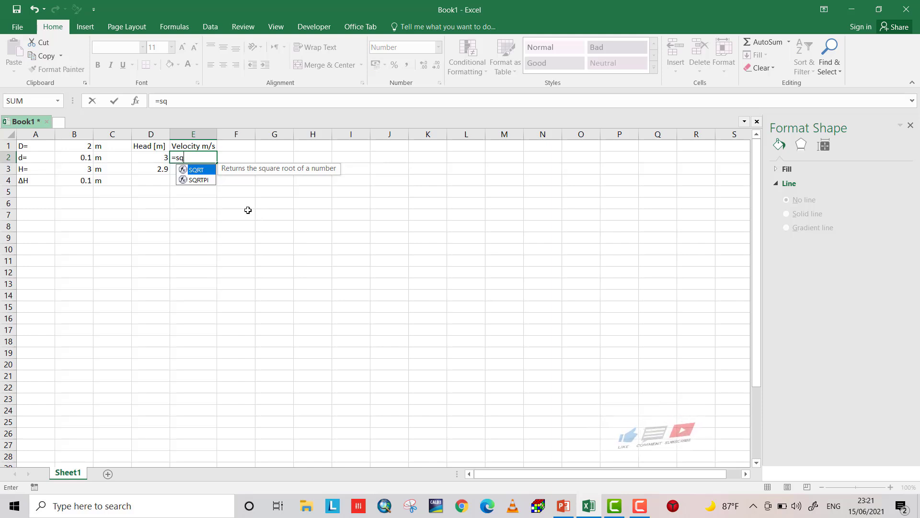
double_click(199, 173)
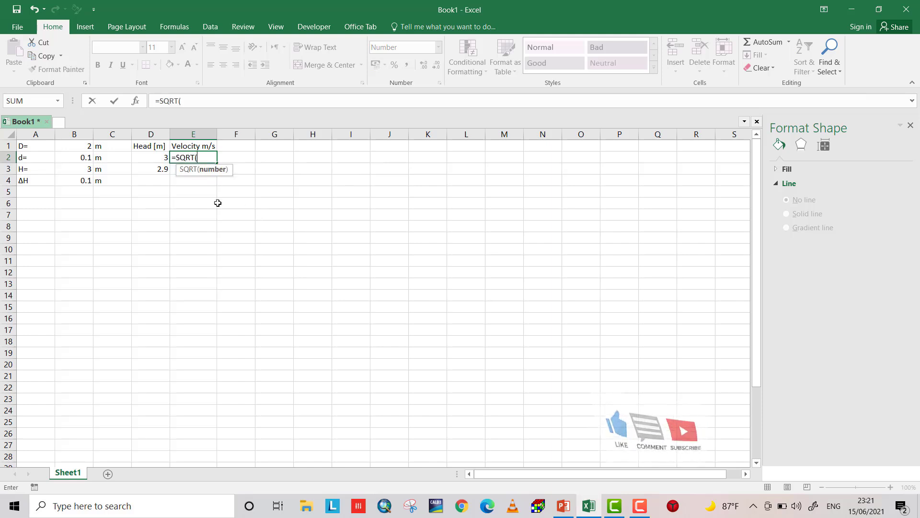
text(2*9)
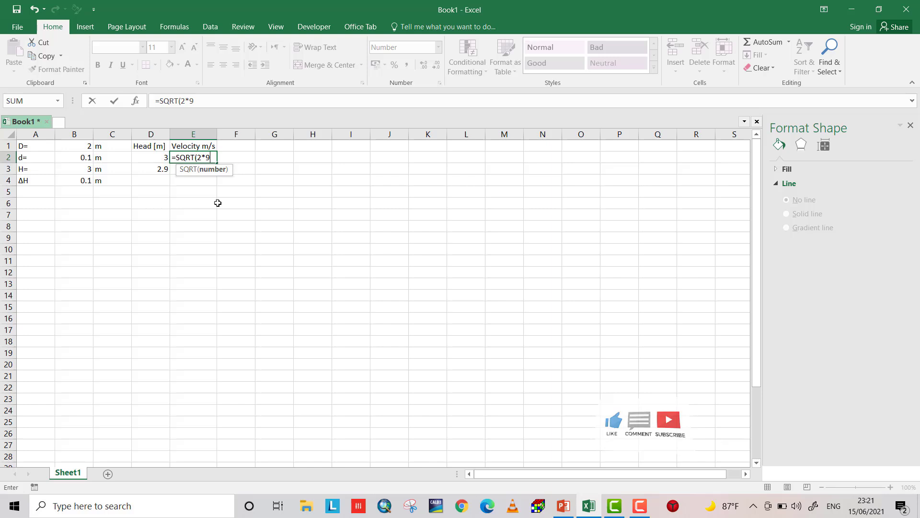
text(.81*)
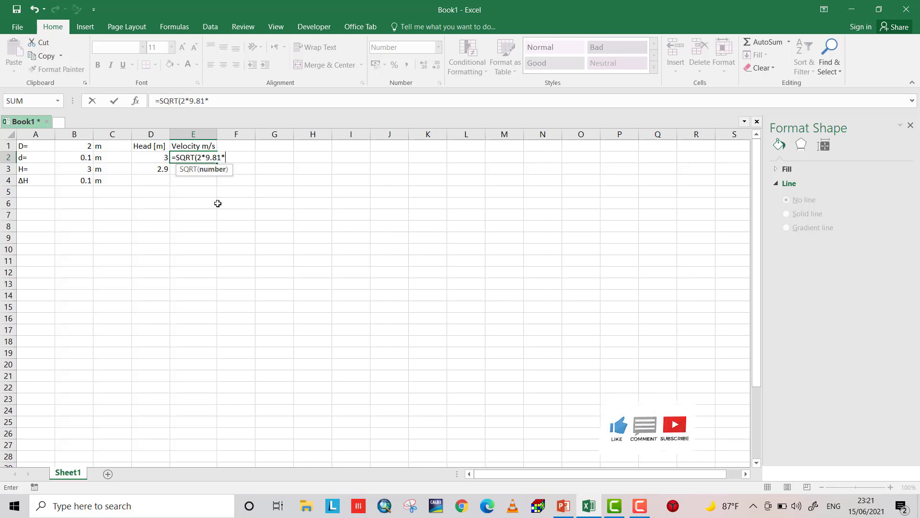
click(161, 156)
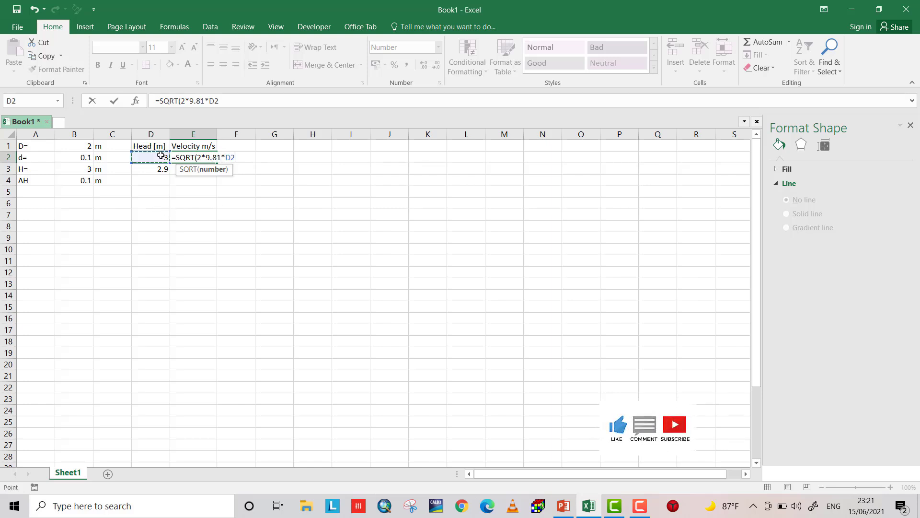
text())
key(Return)
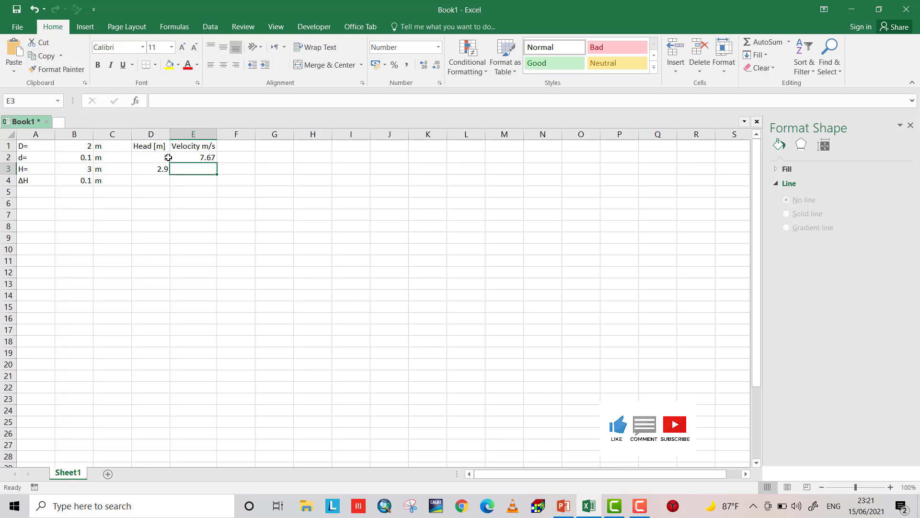
Copy the velocity formula down to E3, giving 7.54 m/s.
click(191, 157)
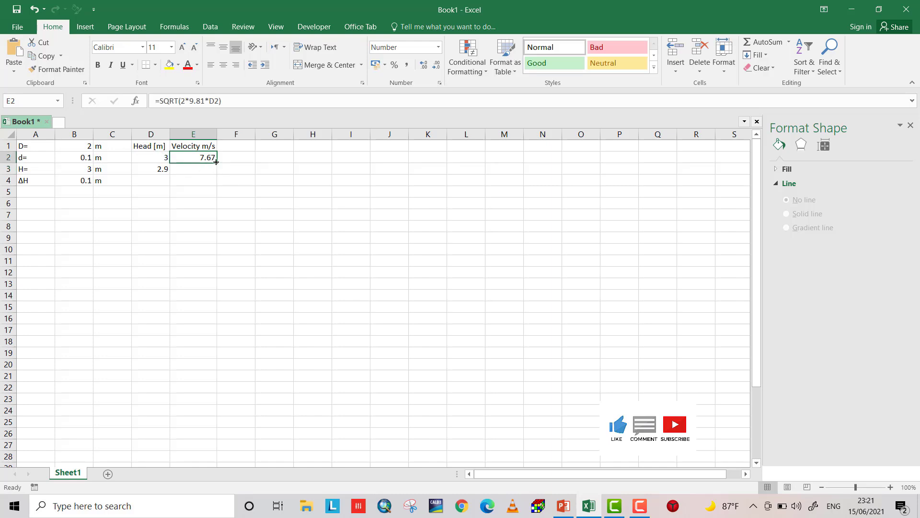
drag(216, 164, 217, 175)
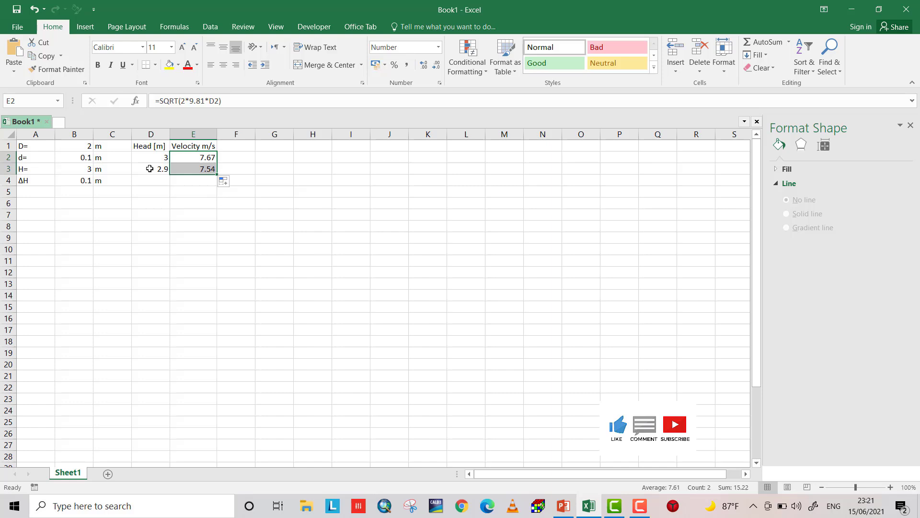
click(642, 512)
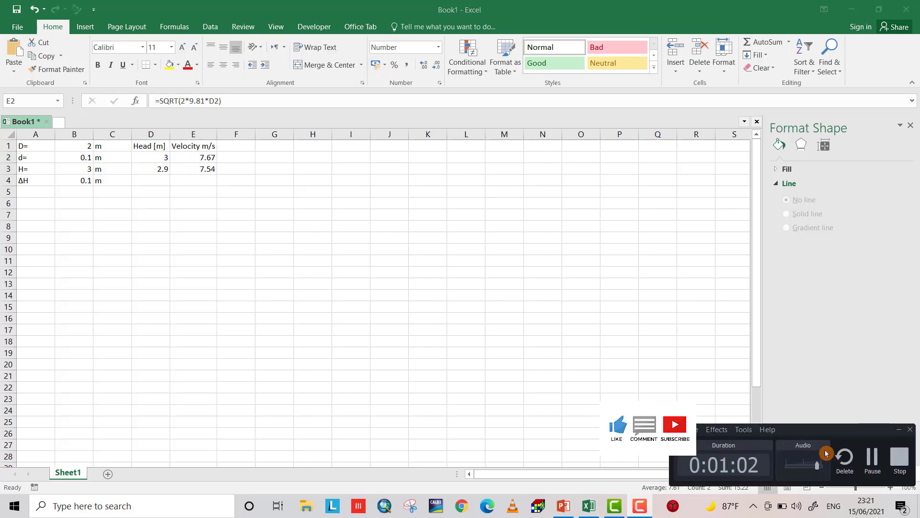
Fill the D3:E3 head and velocity formulas down to row 37.
click(872, 457)
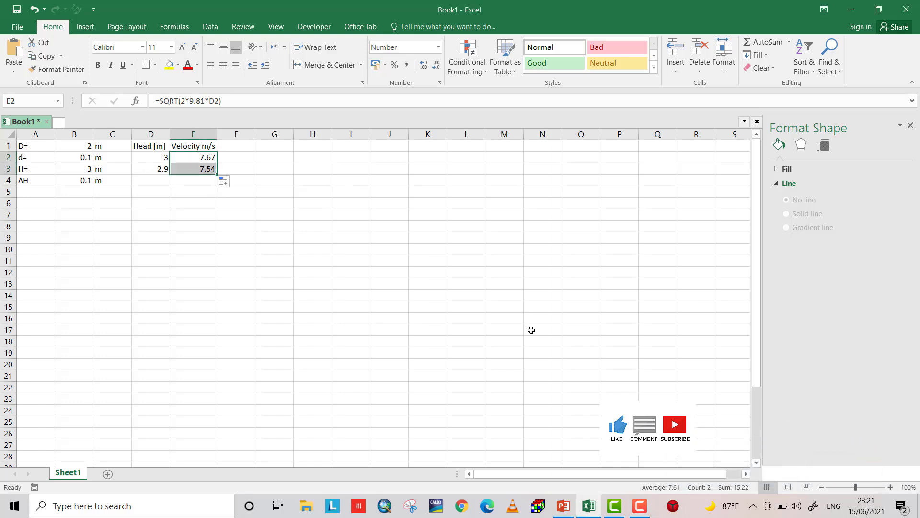
click(139, 169)
mouse_move(142, 168)
mouse_down()
mouse_move(185, 169)
mouse_move(215, 208)
mouse_move(211, 471)
mouse_up()
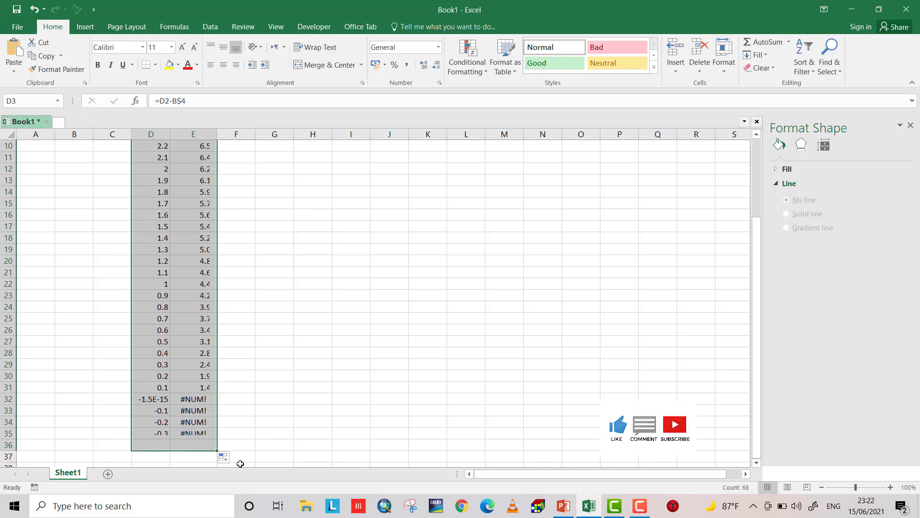
Clear the negative-head and #NUM! rows and enter 0 for head and velocity in row 32.
mouse_move(145, 401)
mouse_down()
mouse_move(201, 407)
mouse_move(203, 452)
mouse_up()
key(Delete)
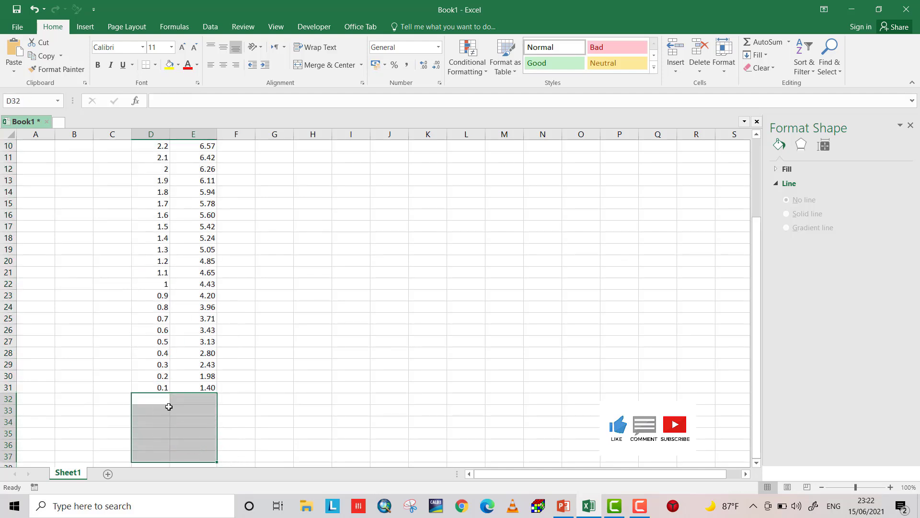
click(160, 396)
text(0)
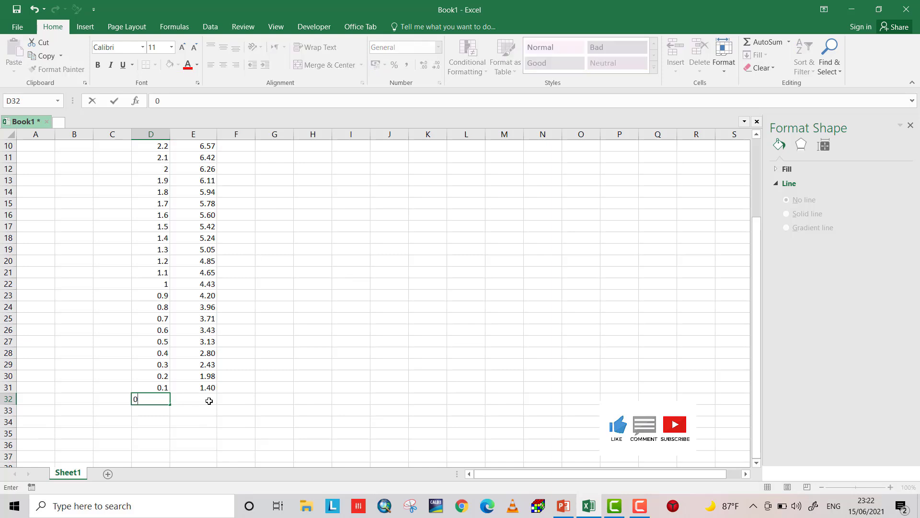
click(204, 401)
text(0)
click(248, 416)
scroll(368, 341, up, 3)
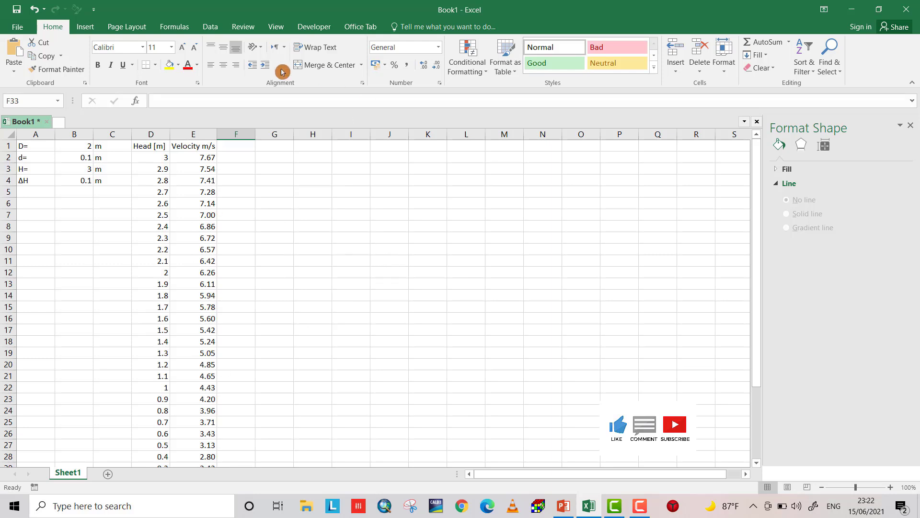
click(85, 27)
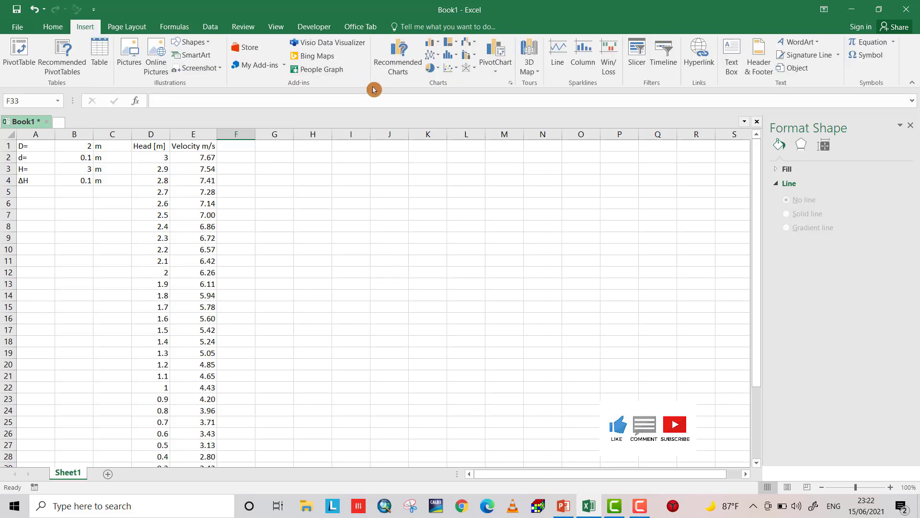
click(451, 68)
click(494, 100)
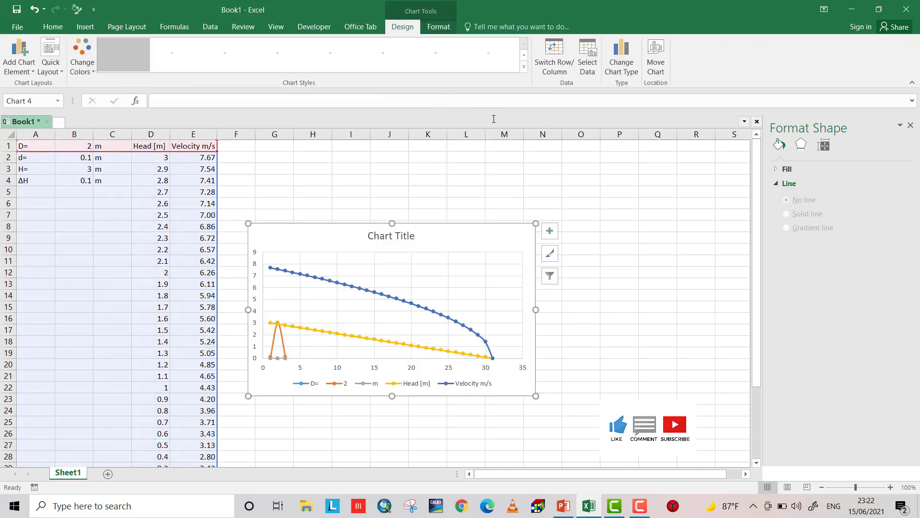
click(448, 275)
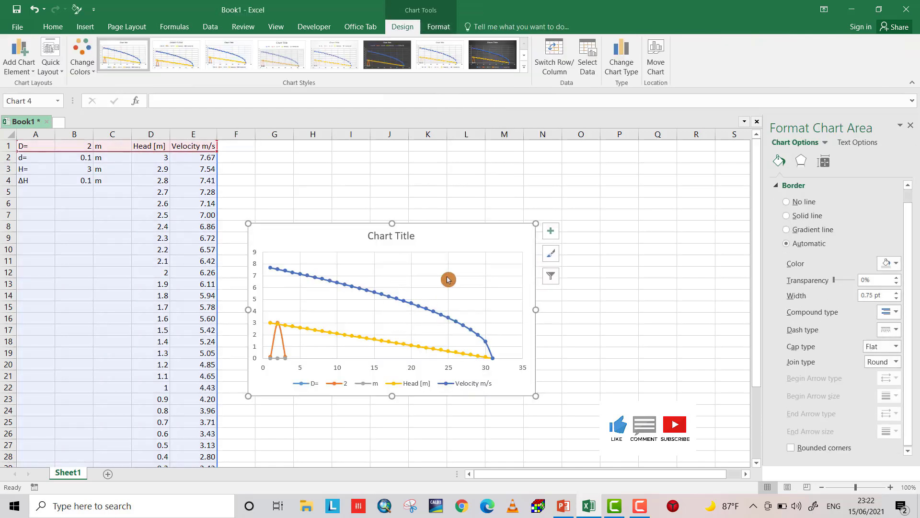
click(478, 246)
click(665, 343)
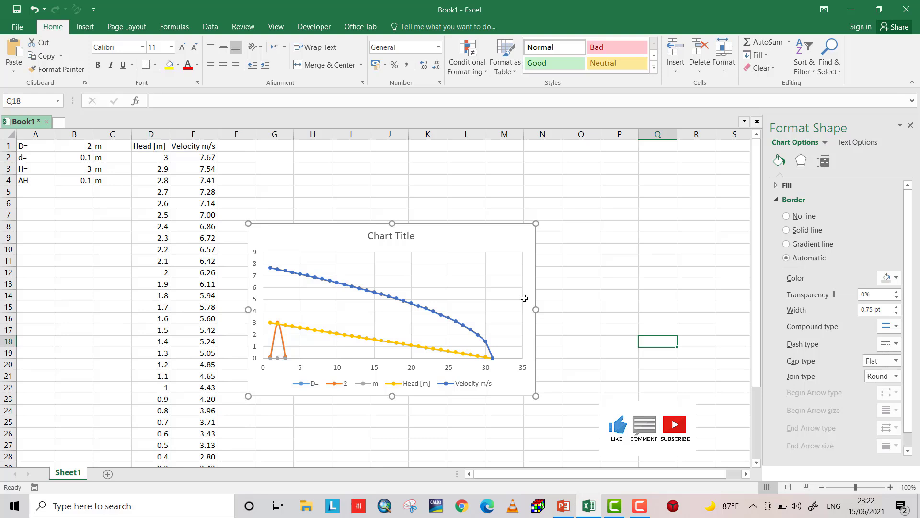
click(494, 278)
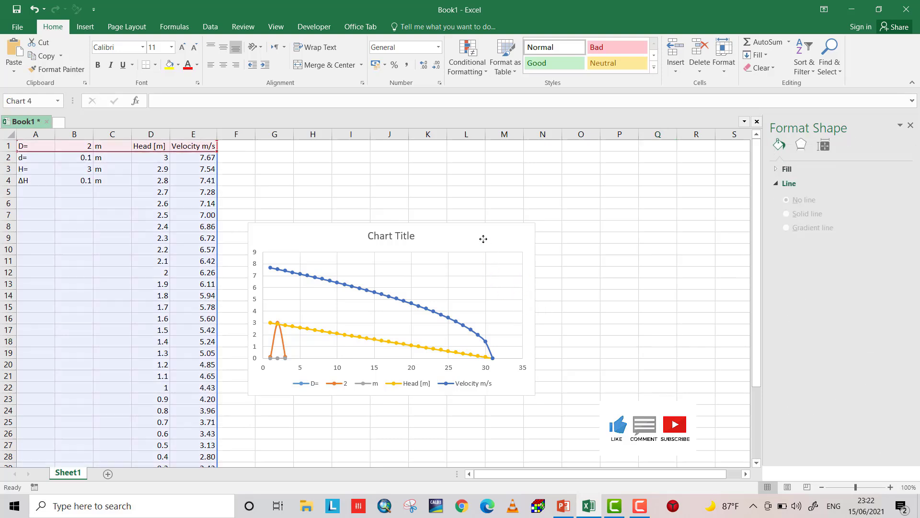
key(Delete)
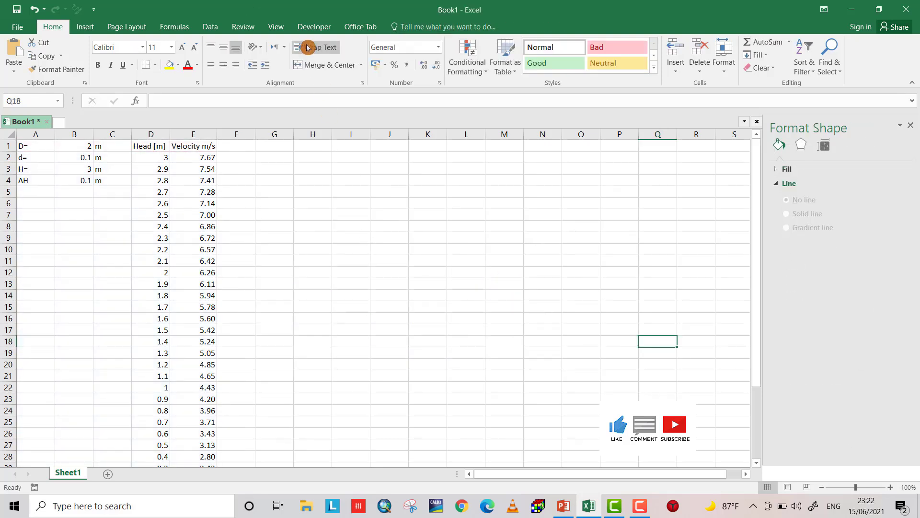
click(84, 27)
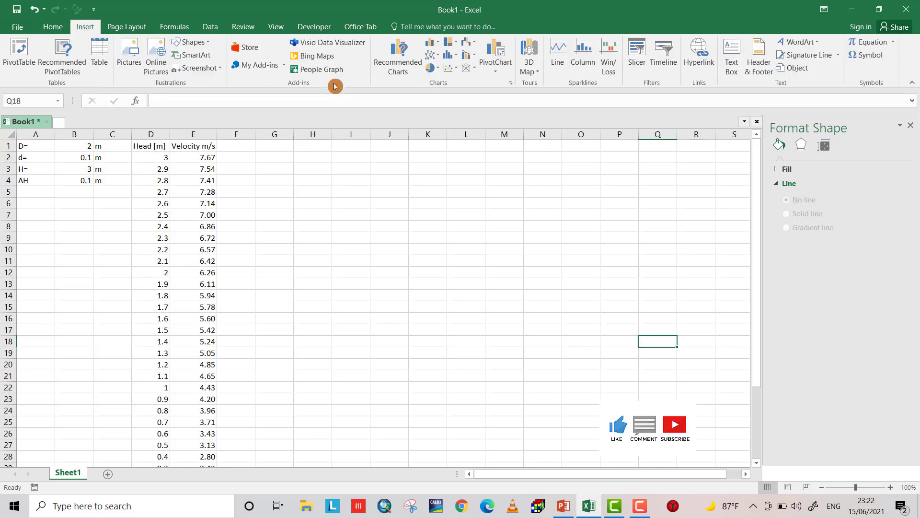
Insert an empty scatter chart and bring up its data source selection.
click(448, 68)
click(489, 110)
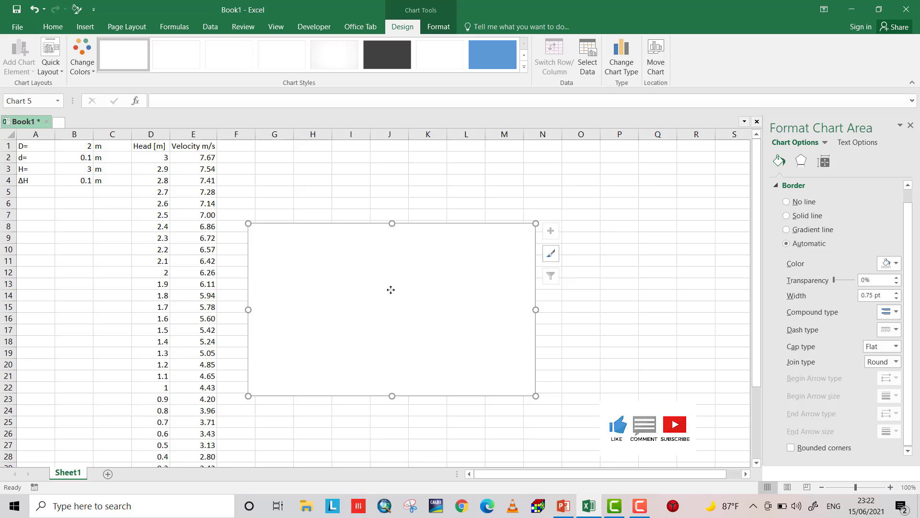
right_click(388, 301)
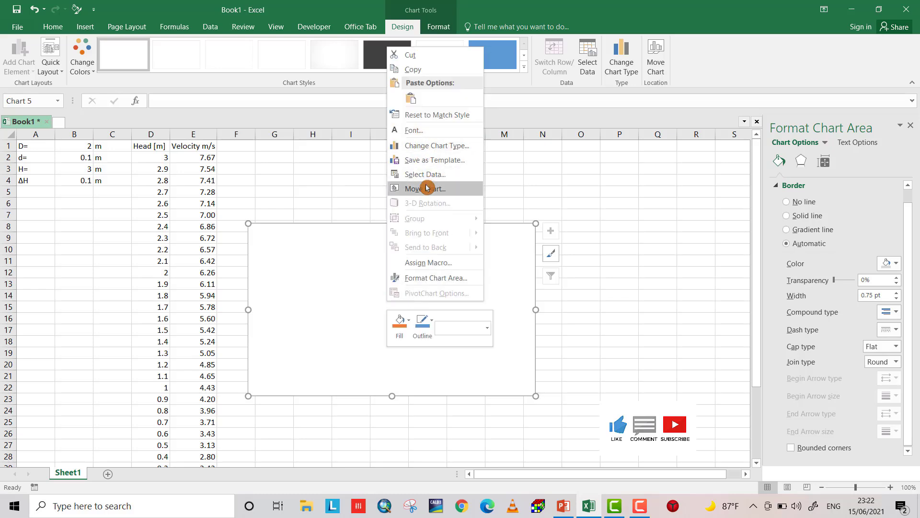
click(425, 174)
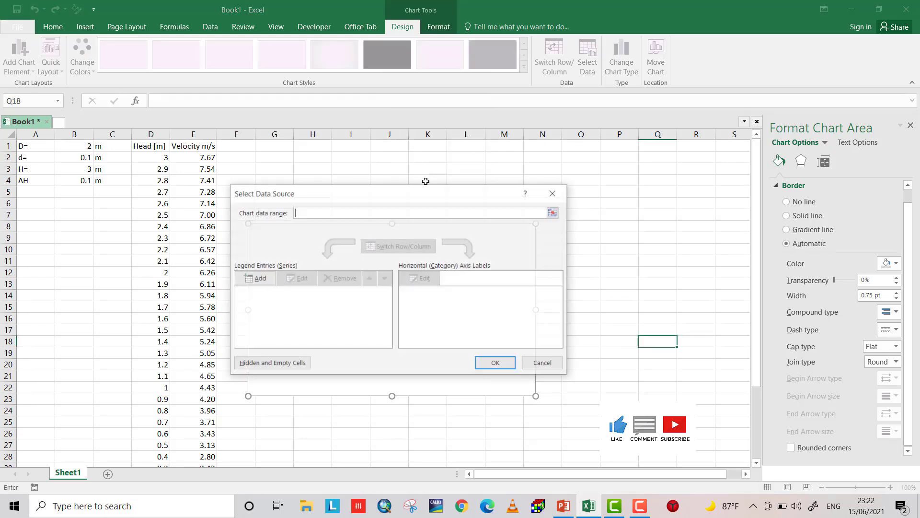
Add a 'head vs velocity' series with X values E2:E32 and Y values D2:D32.
click(264, 277)
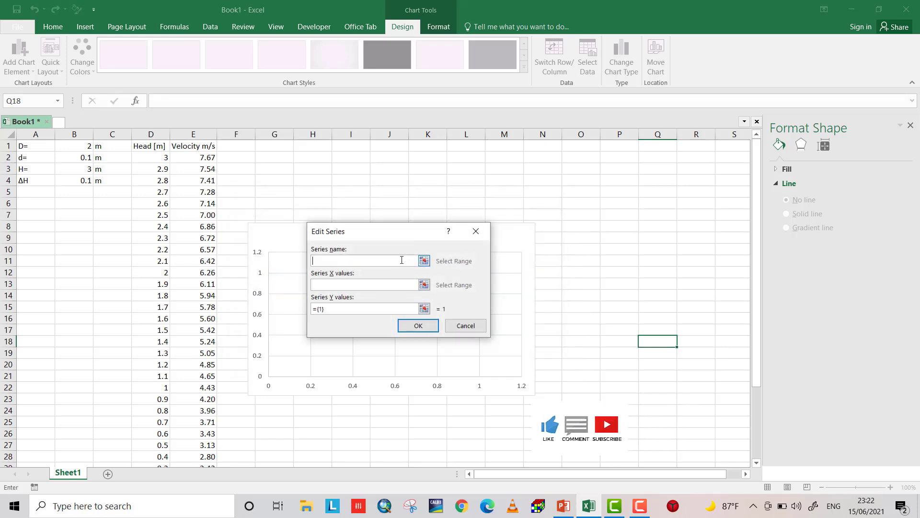
text(he)
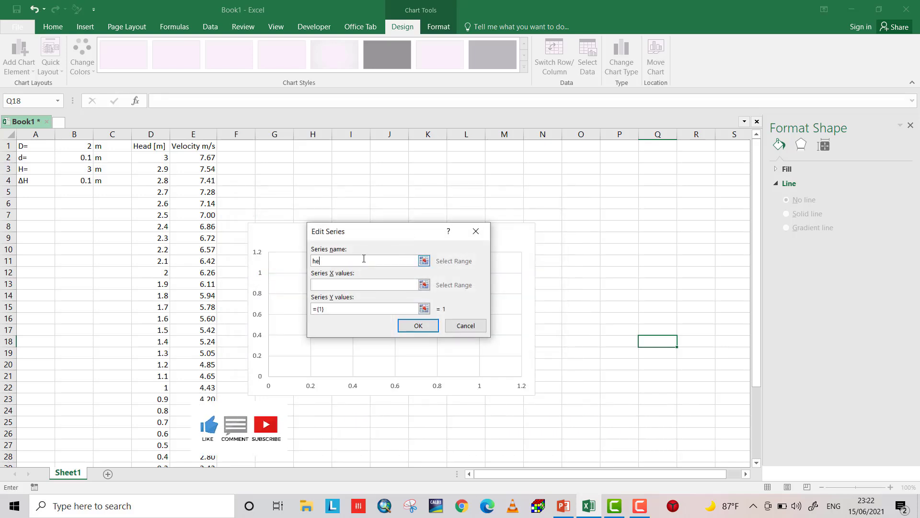
text(ad vs velocity)
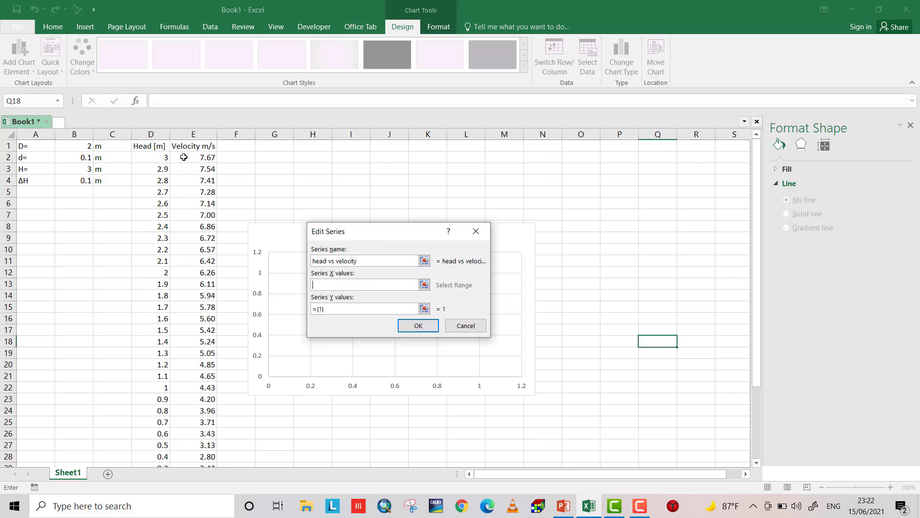
drag(183, 156, 197, 446)
click(380, 324)
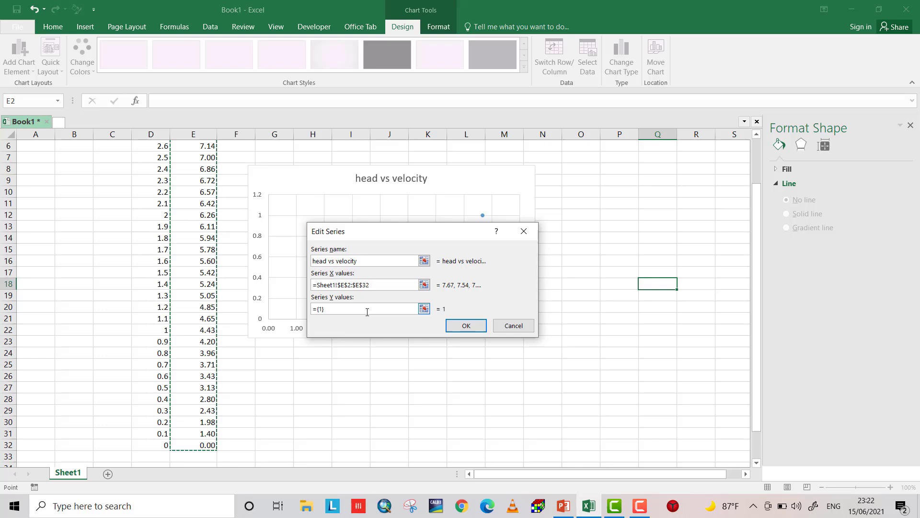
click(312, 322)
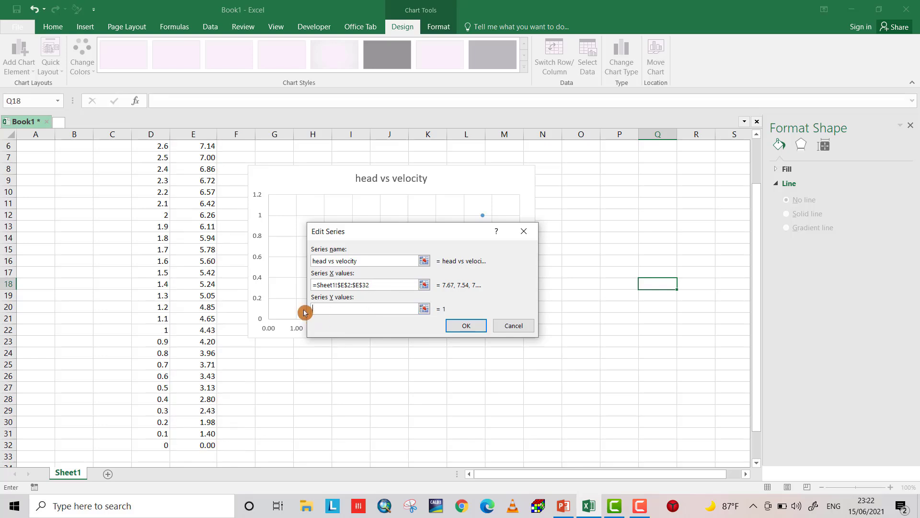
scroll(165, 165, up, 2)
drag(158, 156, 153, 444)
click(524, 323)
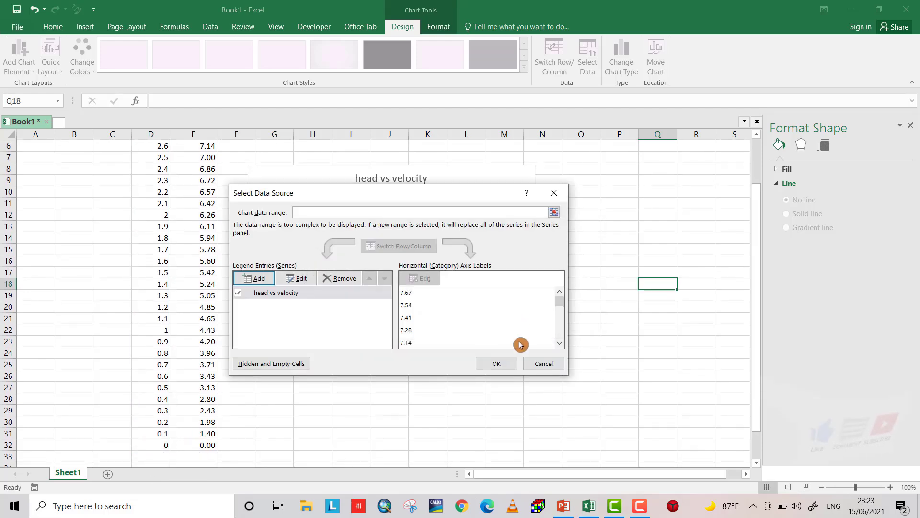
Finish the scatter chart with Velocity [m/s] and Head [m] axis titles, then return to PowerPoint.
click(496, 364)
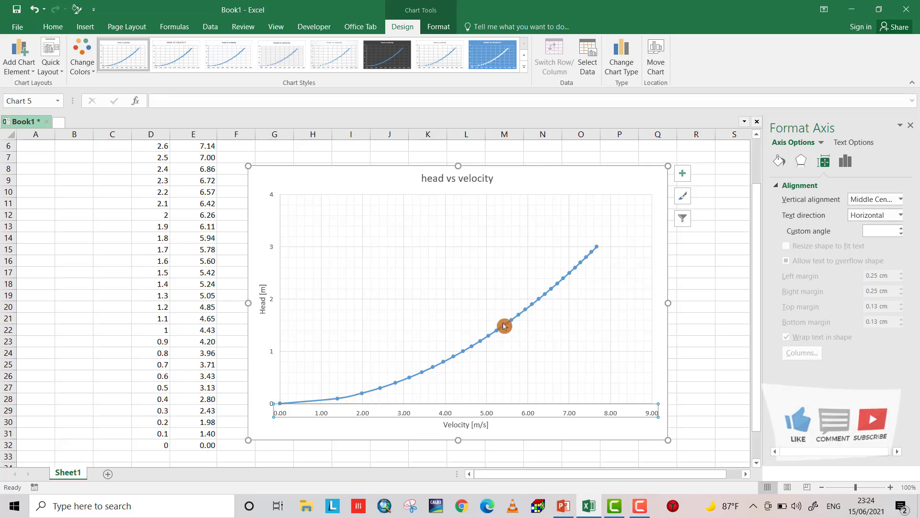
mouse_move(505, 327)
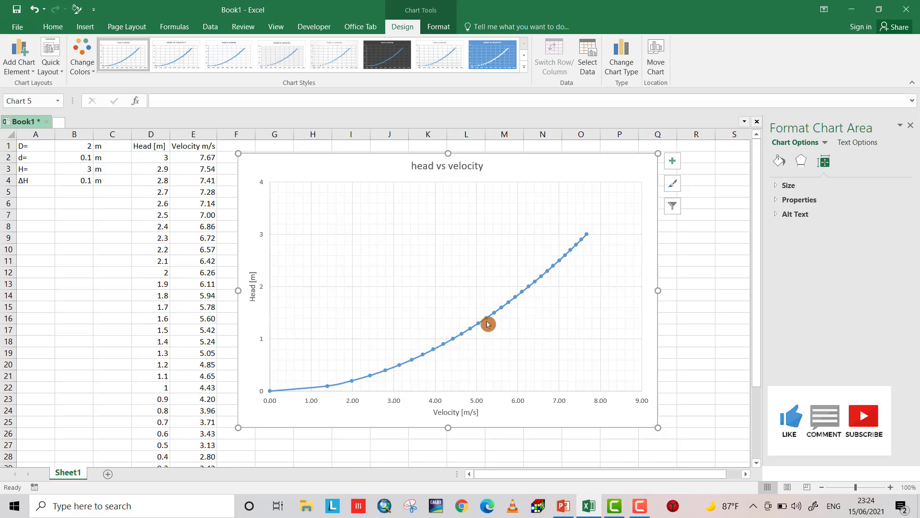
mouse_move(488, 324)
click(271, 396)
mouse_move(271, 396)
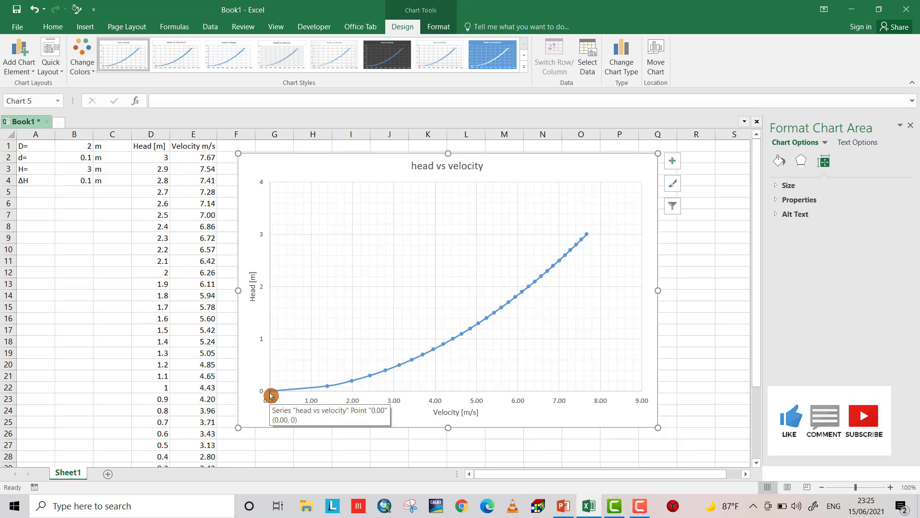
click(329, 317)
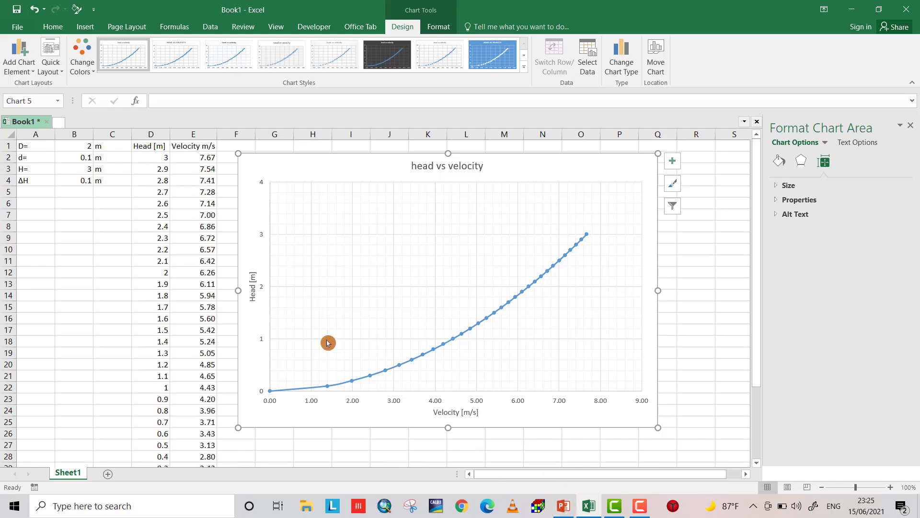
click(574, 513)
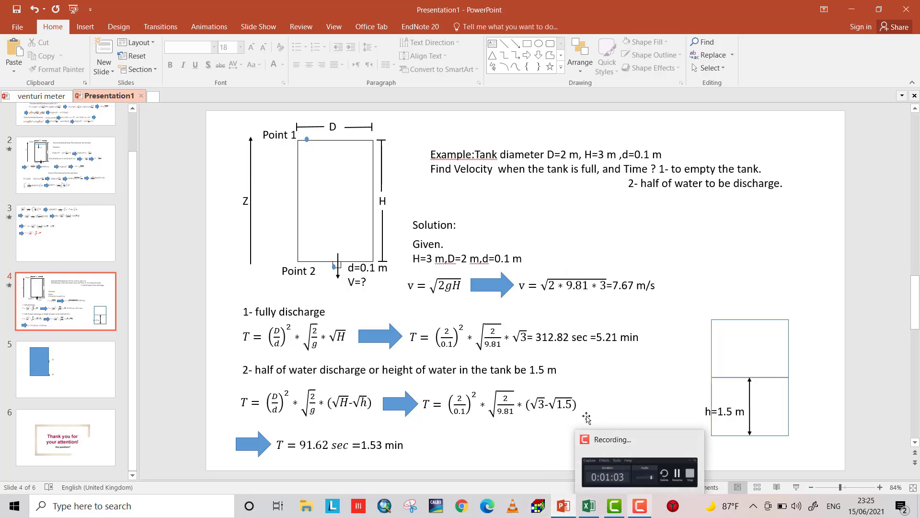
Go to slide 6, the closing 'Thank you for your attention! Any questions?' slide.
key(End)
click(727, 476)
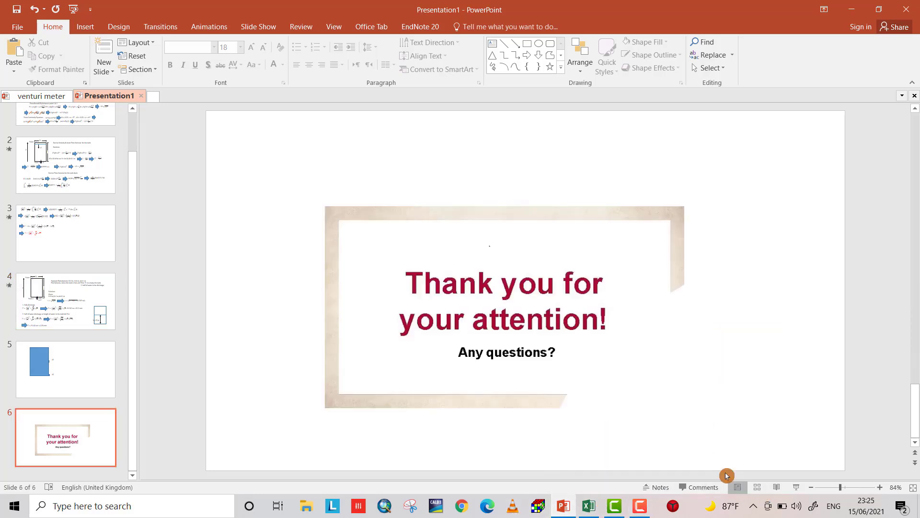
click(636, 329)
click(767, 323)
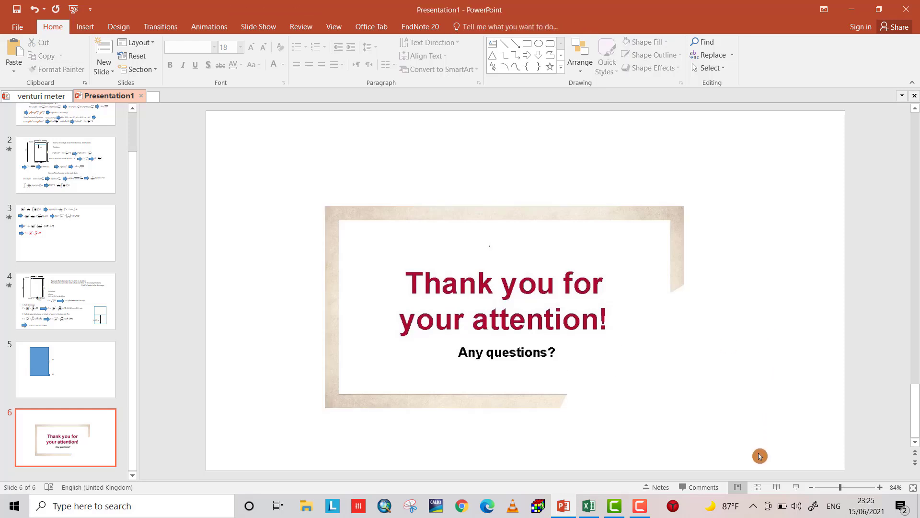